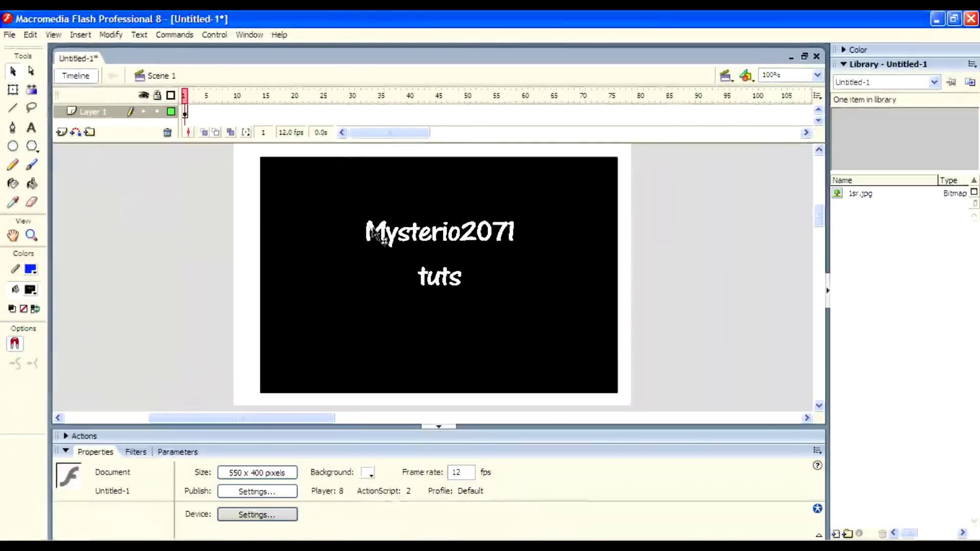
Select the black 1sr.jpg title bitmap on the stage
{"action": "left_click", "coordinate": [330, 197]}
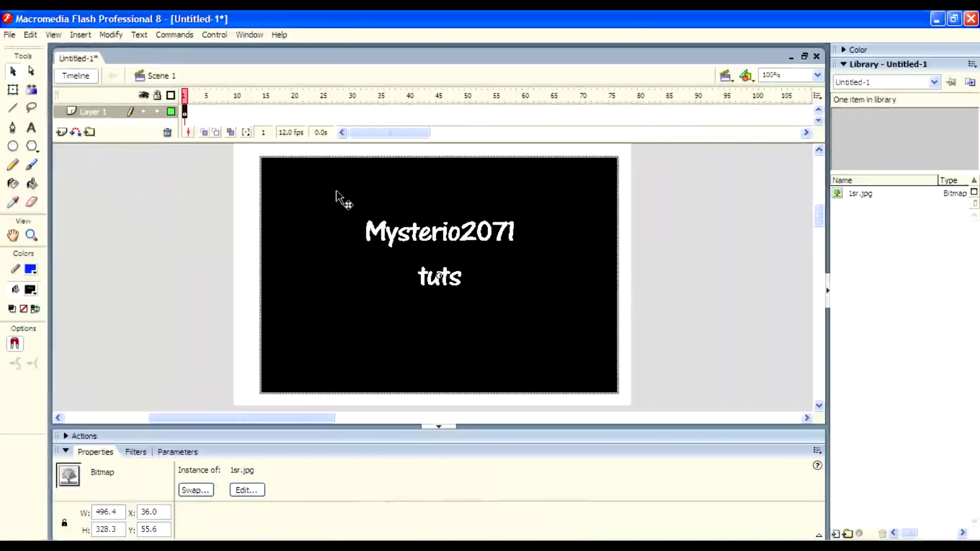
Move the 1sr.jpg title bitmap slightly lower and further right on the stage
{"action": "left_click_drag", "start_coordinate": [353, 205], "coordinate": [343, 179]}
{"action": "left_click_drag", "start_coordinate": [414, 247], "coordinate": [418, 260]}
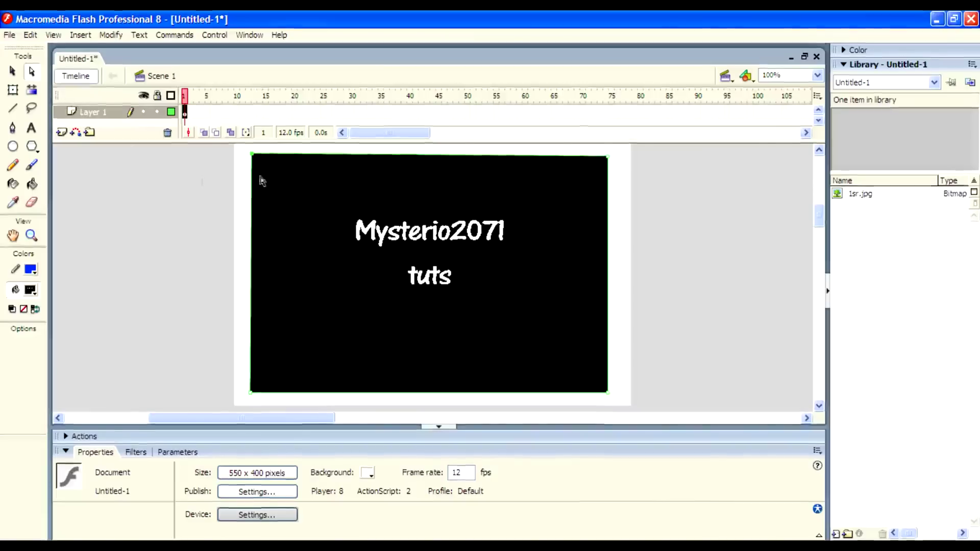
Pull the black image's top-left, top-right and bottom-right corners inward and nudge the shape right
{"action": "left_click_drag", "start_coordinate": [252, 157], "coordinate": [289, 184]}
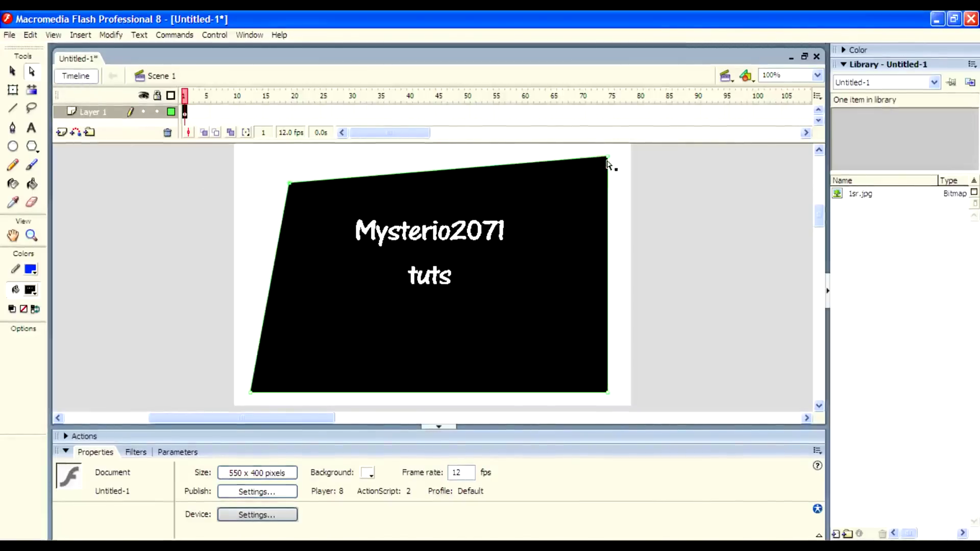
{"action": "left_click_drag", "start_coordinate": [609, 157], "coordinate": [551, 206]}
{"action": "left_click_drag", "start_coordinate": [606, 392], "coordinate": [570, 333]}
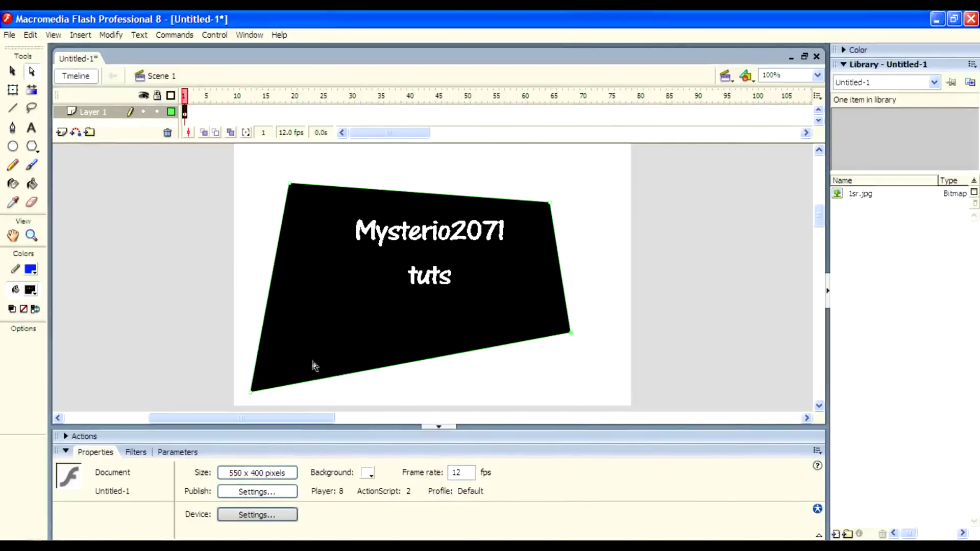
{"action": "left_click_drag", "start_coordinate": [336, 380], "coordinate": [350, 378]}
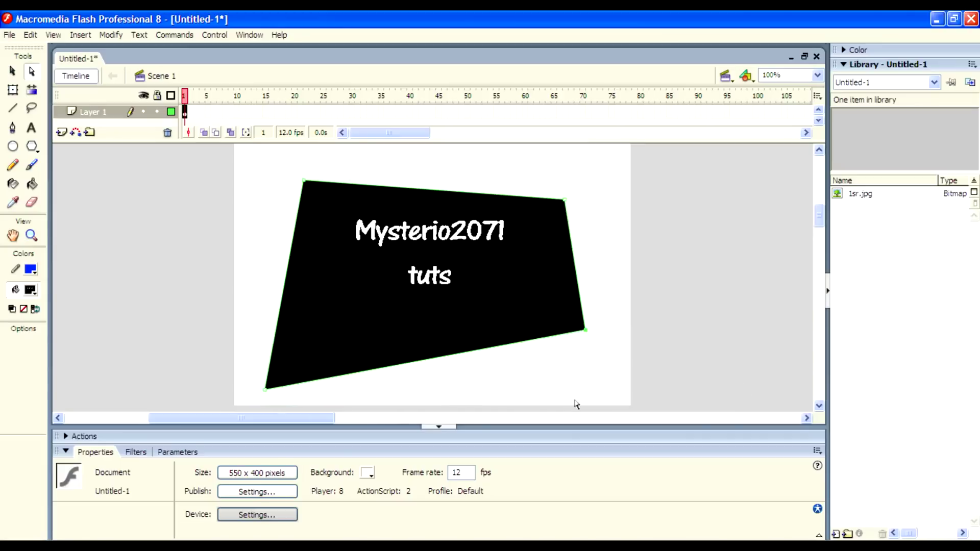
{"action": "left_click_drag", "start_coordinate": [584, 333], "coordinate": [554, 284]}
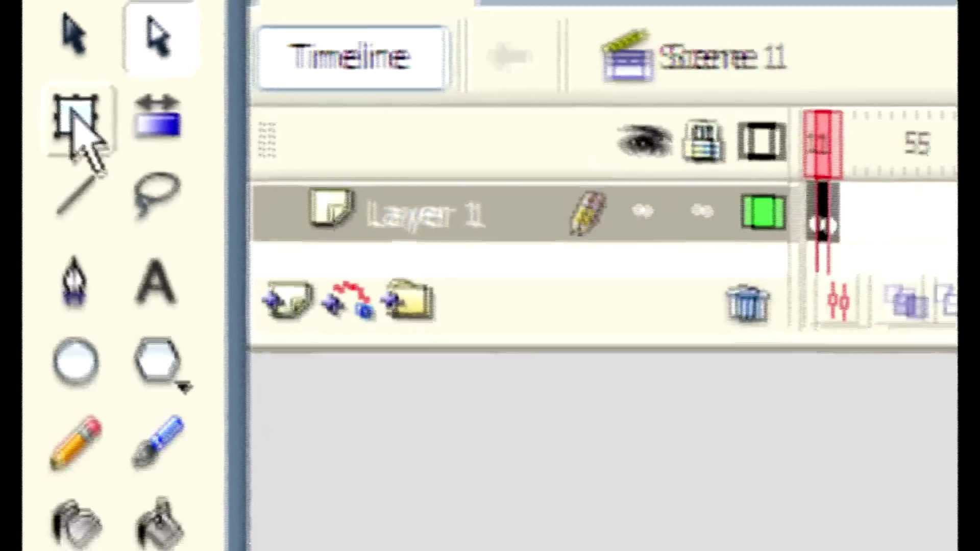
With Free Transform, shrink a marqueed piece of the black shape, lower and level it, then deselect
{"action": "left_click", "coordinate": [77, 117]}
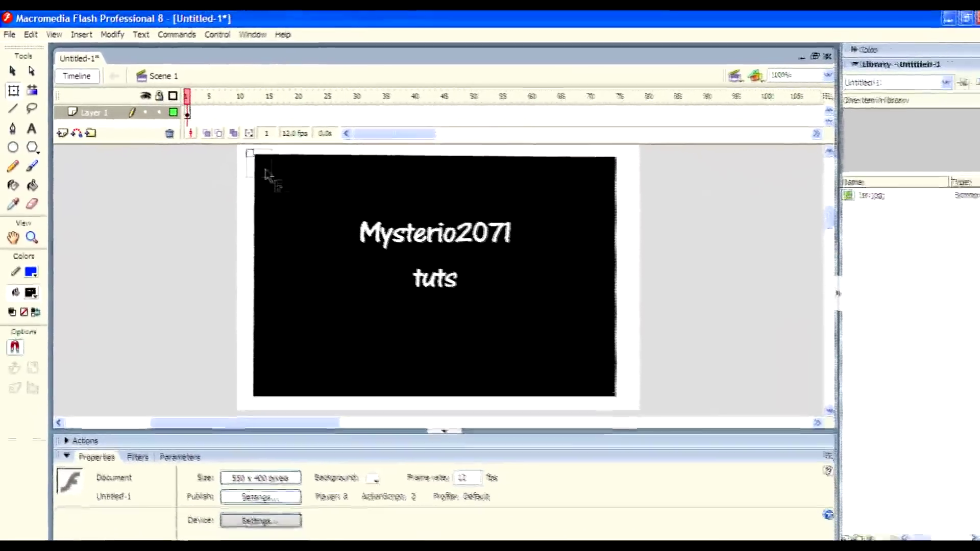
{"action": "left_click_drag", "start_coordinate": [265, 173], "coordinate": [535, 322]}
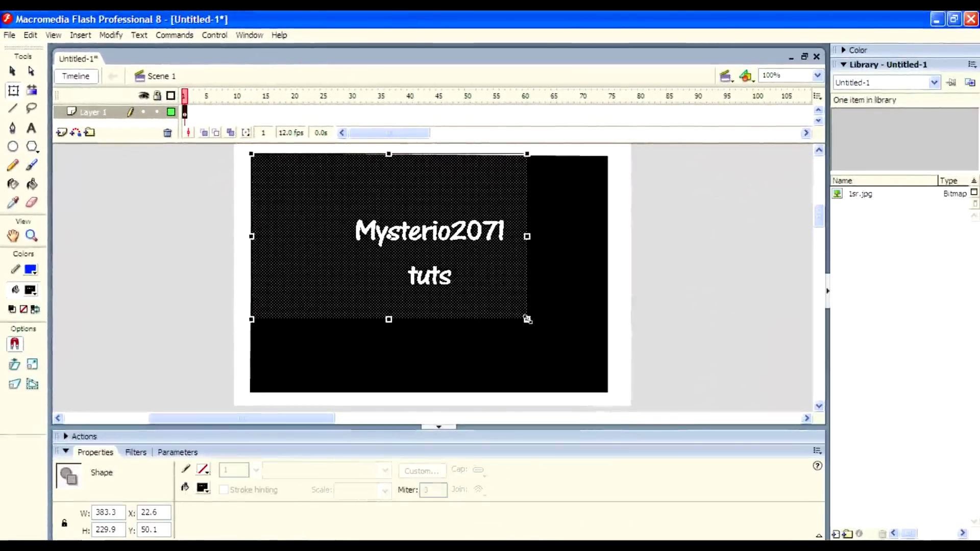
{"action": "left_click_drag", "start_coordinate": [527, 236], "coordinate": [463, 236]}
{"action": "left_click_drag", "start_coordinate": [463, 154], "coordinate": [480, 224]}
{"action": "left_click_drag", "start_coordinate": [414, 214], "coordinate": [412, 234]}
{"action": "left_click_drag", "start_coordinate": [488, 228], "coordinate": [484, 189]}
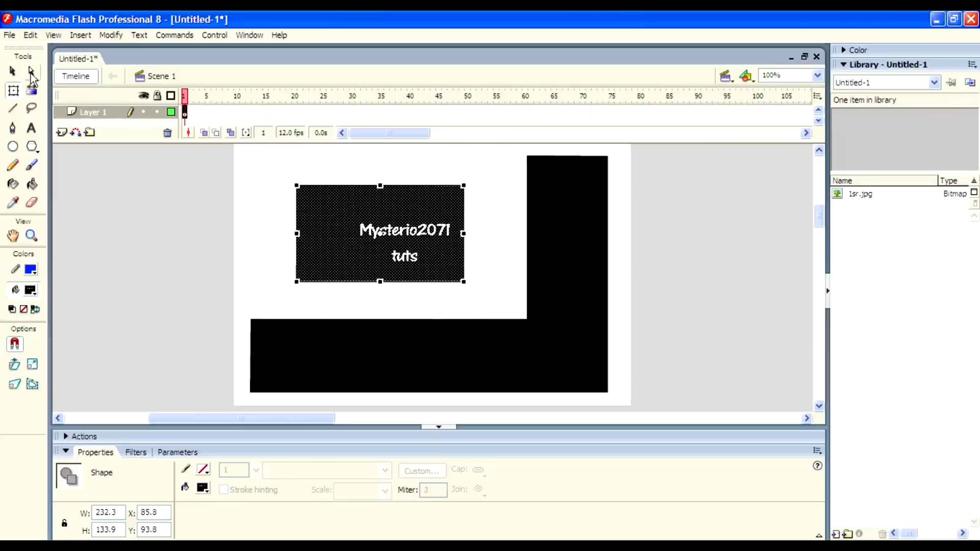
{"action": "left_click", "coordinate": [271, 249]}
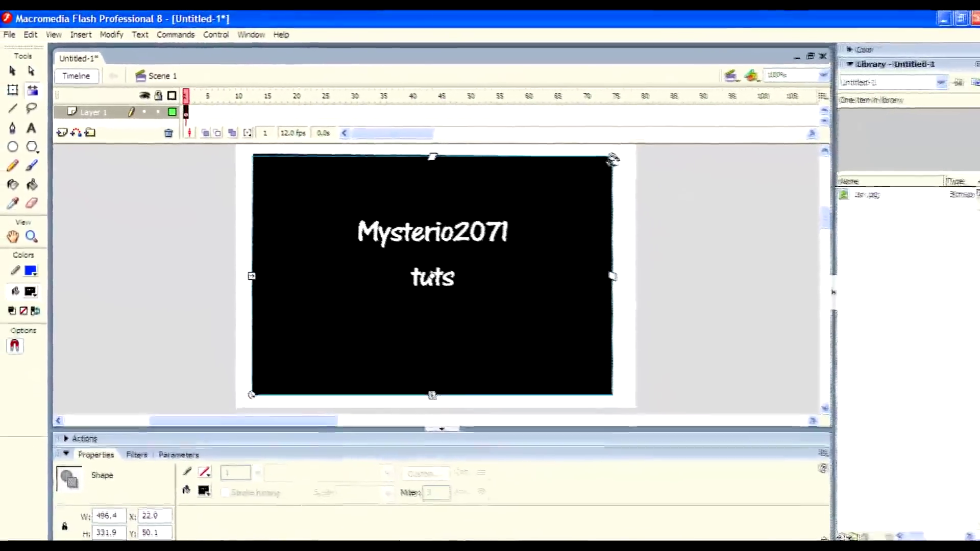
Rotate and skew the black title image, then narrow its fill so it repeats
{"action": "left_click_drag", "start_coordinate": [657, 163], "coordinate": [495, 215]}
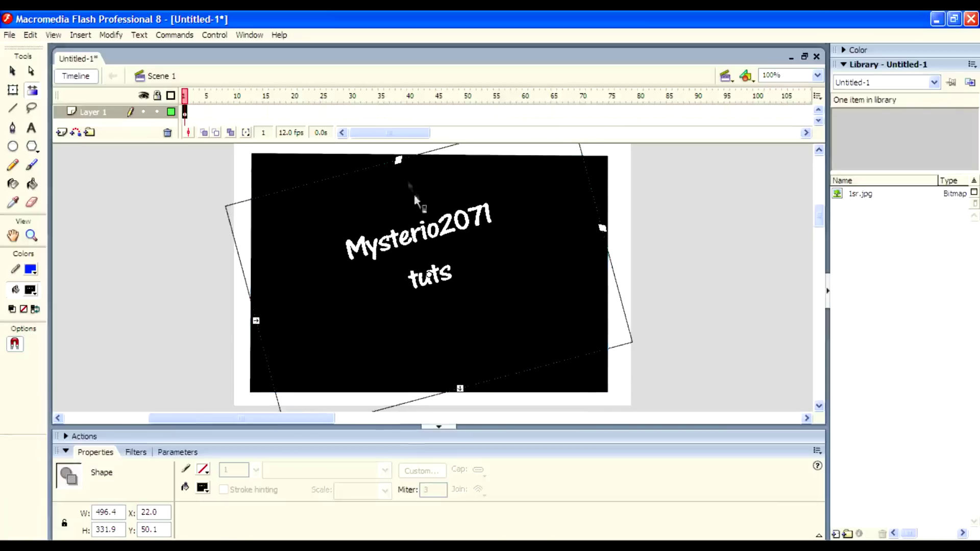
{"action": "left_click_drag", "start_coordinate": [401, 160], "coordinate": [519, 252]}
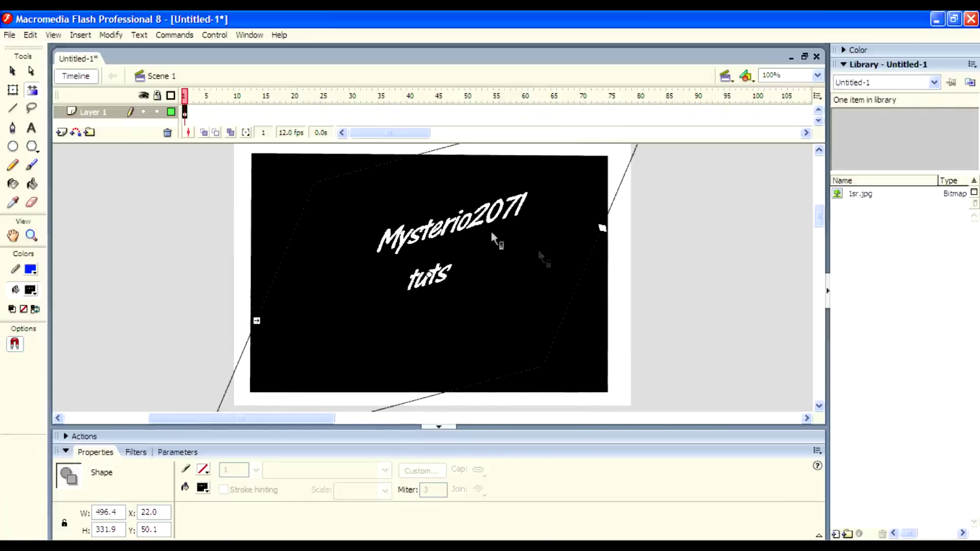
{"action": "left_click_drag", "start_coordinate": [256, 320], "coordinate": [354, 311]}
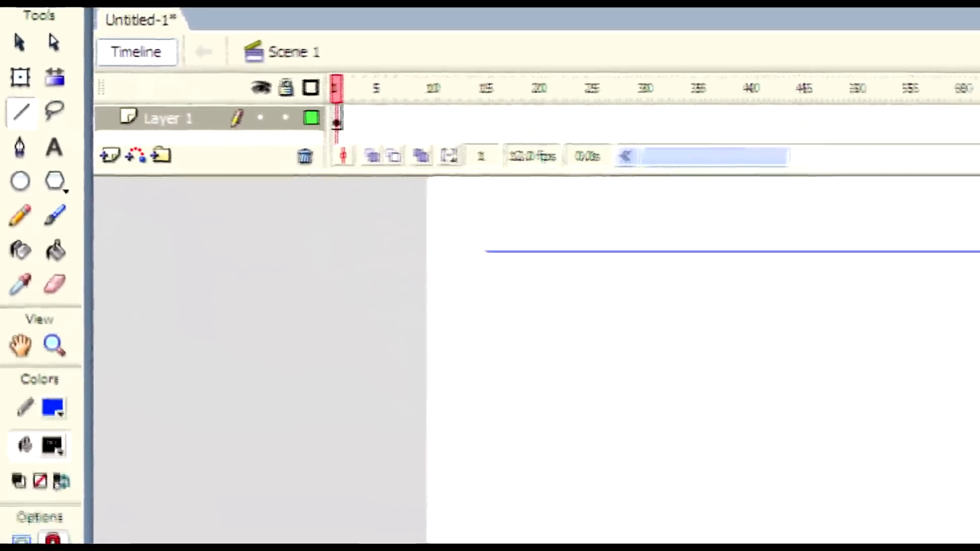
Draw blue straight lines forming the right, bottom and left sides of a rectangle
{"action": "left_click_drag", "start_coordinate": [979, 550], "coordinate": [896, 550]}
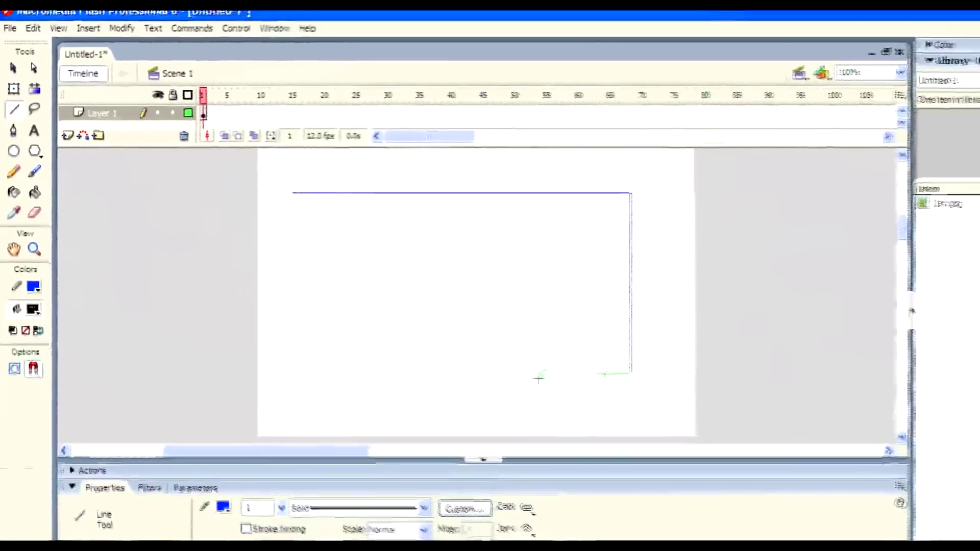
{"action": "left_click_drag", "start_coordinate": [539, 379], "coordinate": [303, 372]}
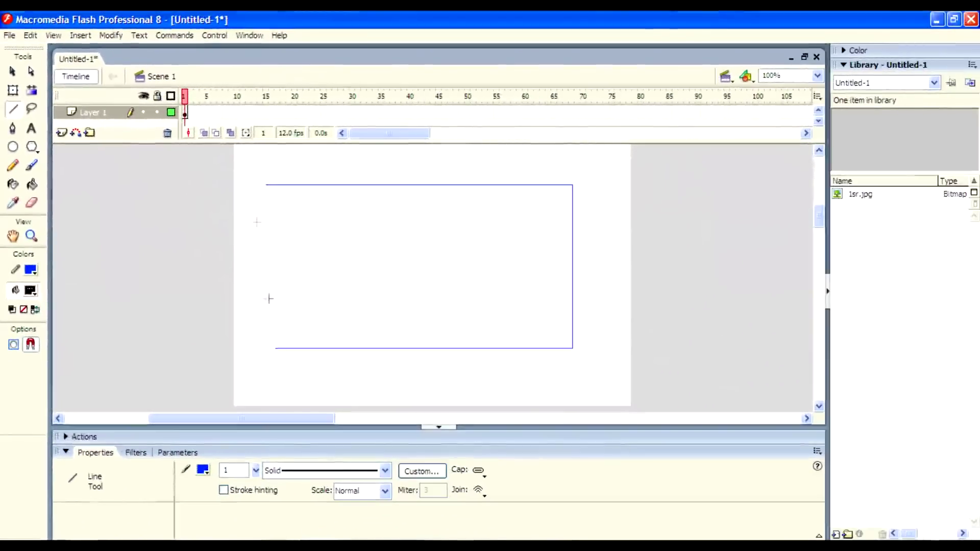
{"action": "left_click_drag", "start_coordinate": [271, 331], "coordinate": [275, 350]}
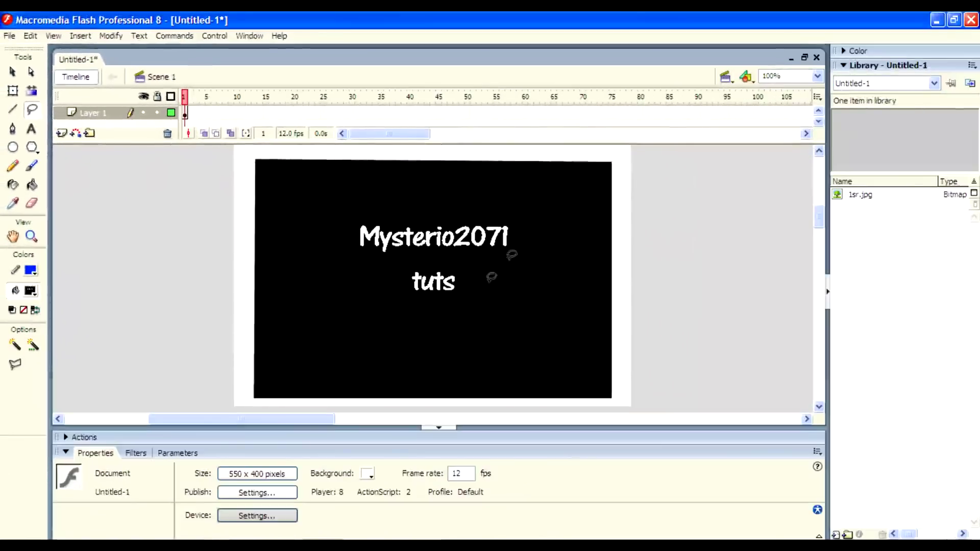
Lasso the white lettering out of the black image and drag it lower
{"action": "mouse_move", "coordinate": [435, 200]}
{"action": "left_mouse_down"}
{"action": "mouse_move", "coordinate": [435, 212]}
{"action": "mouse_move", "coordinate": [553, 193]}
{"action": "left_mouse_up"}
{"action": "mouse_move", "coordinate": [525, 247]}
{"action": "left_mouse_down"}
{"action": "mouse_move", "coordinate": [526, 339]}
{"action": "mouse_move", "coordinate": [519, 332]}
{"action": "left_mouse_up"}
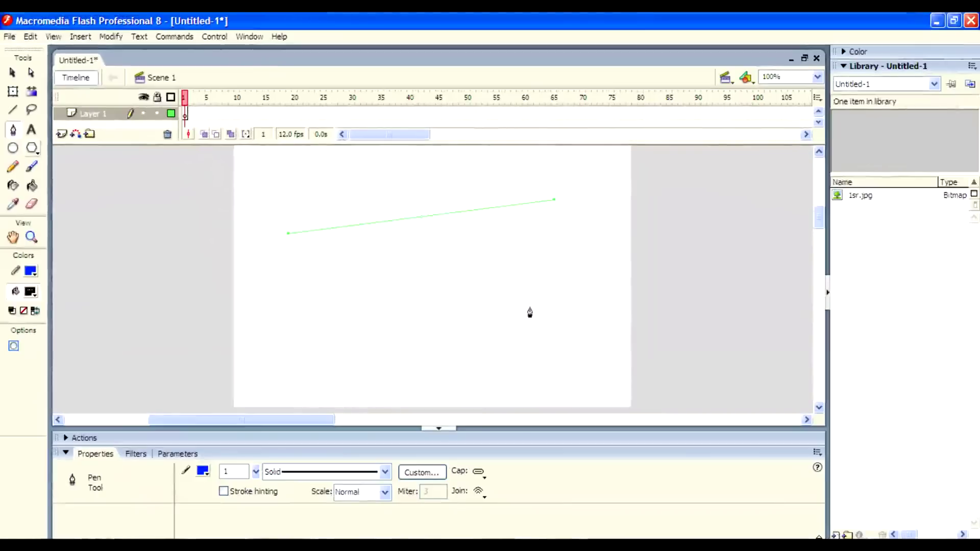
Draw a curved Pen segment, then a second curved path closed at its starting anchor
{"action": "left_click_drag", "start_coordinate": [440, 365], "coordinate": [504, 414]}
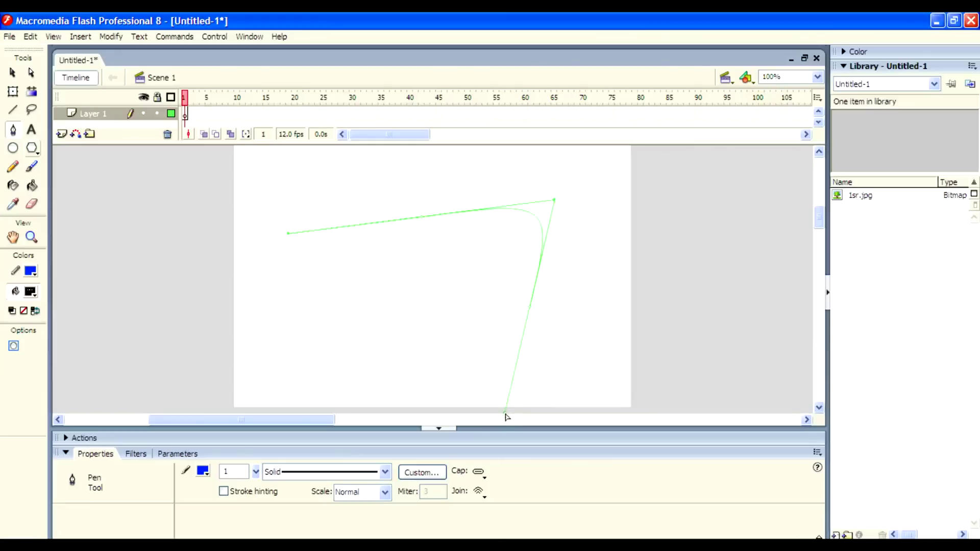
{"action": "key", "text": "Escape"}
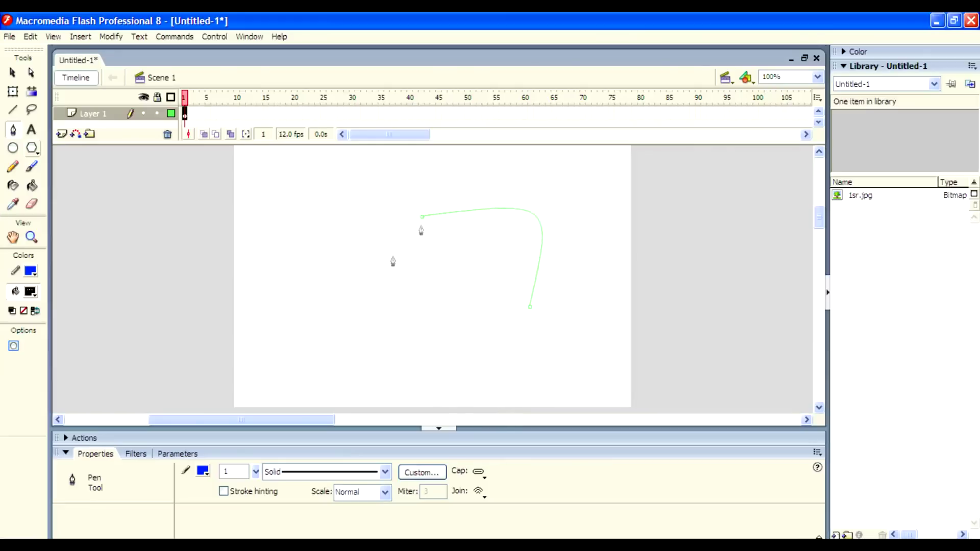
{"action": "left_click_drag", "start_coordinate": [368, 272], "coordinate": [418, 306]}
{"action": "left_click_drag", "start_coordinate": [429, 222], "coordinate": [381, 236]}
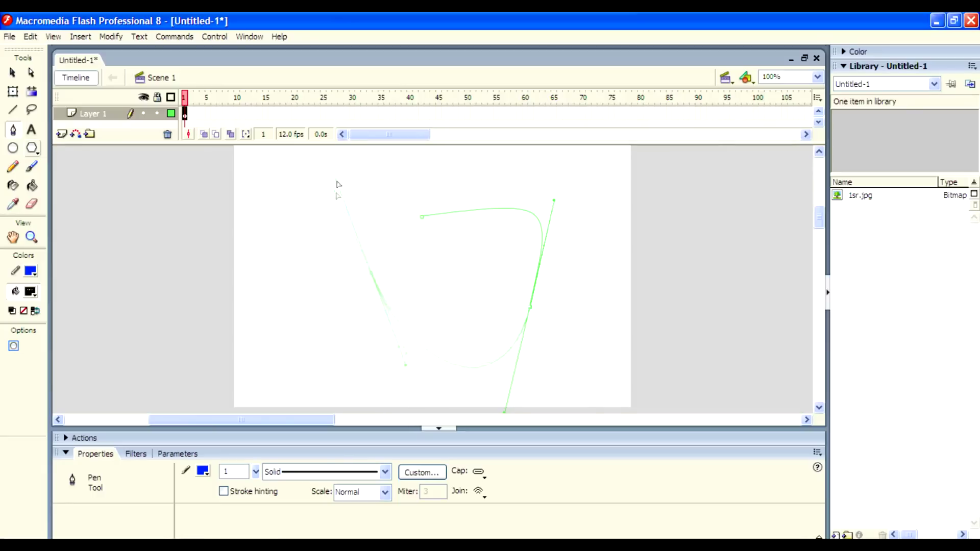
{"action": "left_click_drag", "start_coordinate": [420, 222], "coordinate": [421, 219]}
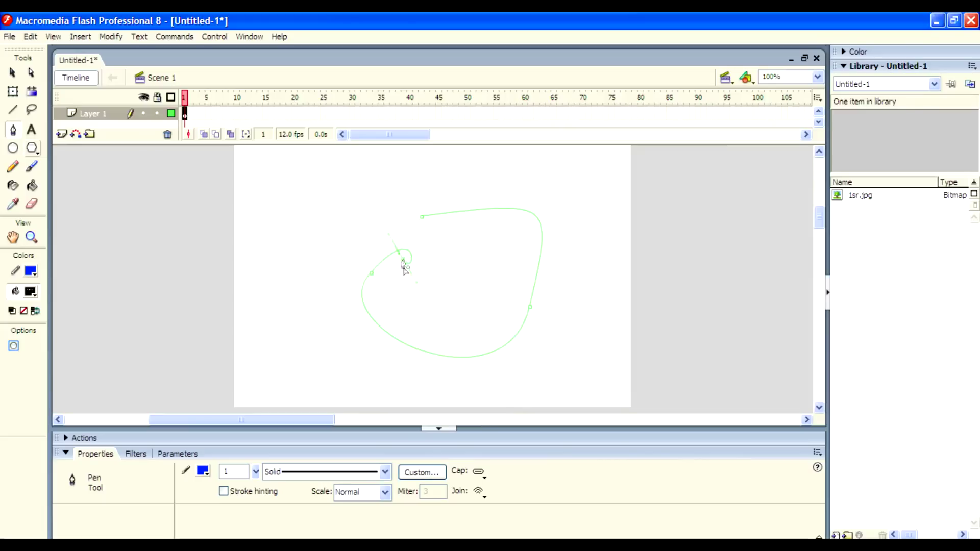
{"action": "left_click", "coordinate": [421, 218]}
{"action": "key", "text": "ctrl"}
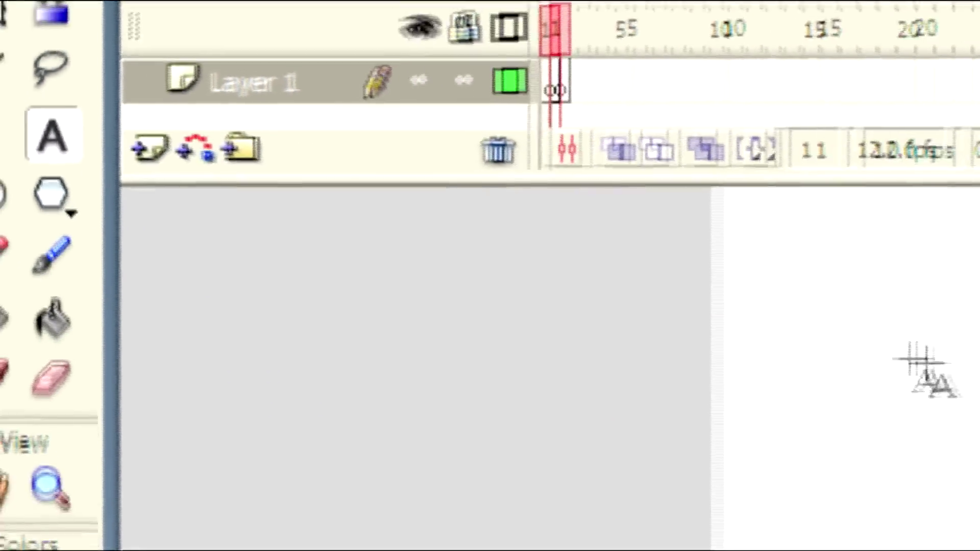
Create a text box on the stage and type the creator's channel title
{"action": "left_click_drag", "start_coordinate": [597, 260], "coordinate": [886, 525]}
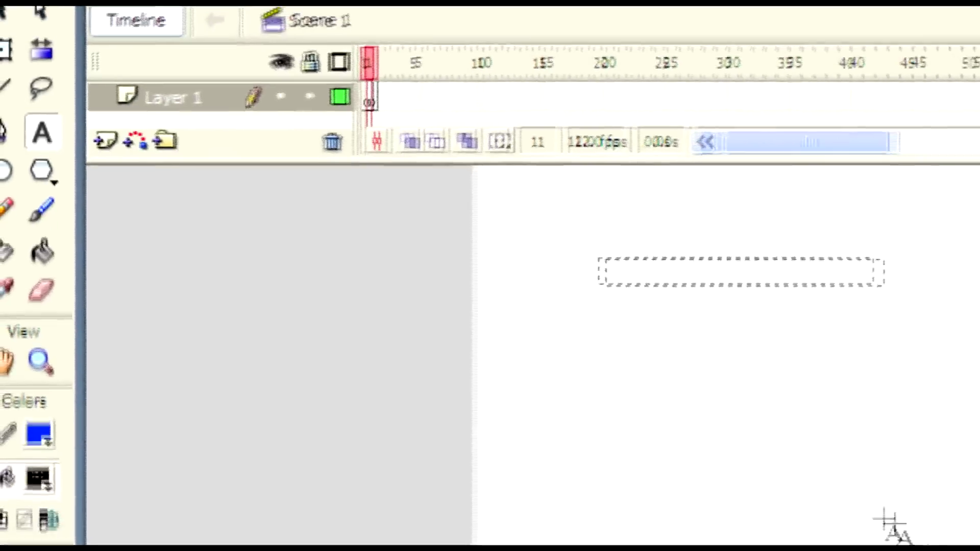
{"action": "left_click_drag", "start_coordinate": [752, 420], "coordinate": [815, 429]}
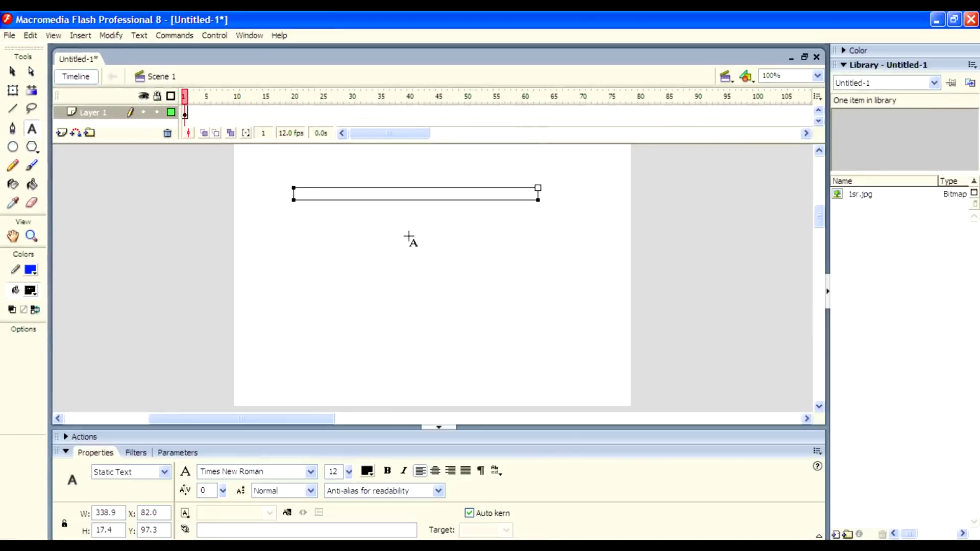
{"action": "type", "text": "the"}
{"action": "type", "text": " mysteri"}
{"action": "type", "text": "c"}
{"action": "type", "text": "71"}
{"action": "type", "text": " ha"}
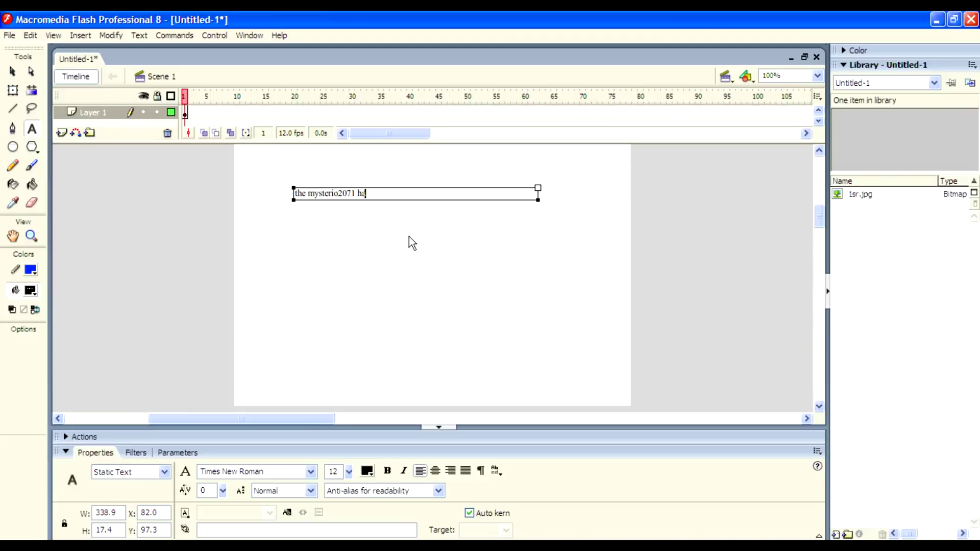
{"action": "key", "text": "BackSpace"}
{"action": "key", "text": "BackSpace"}
{"action": "type", "text": "channel"}
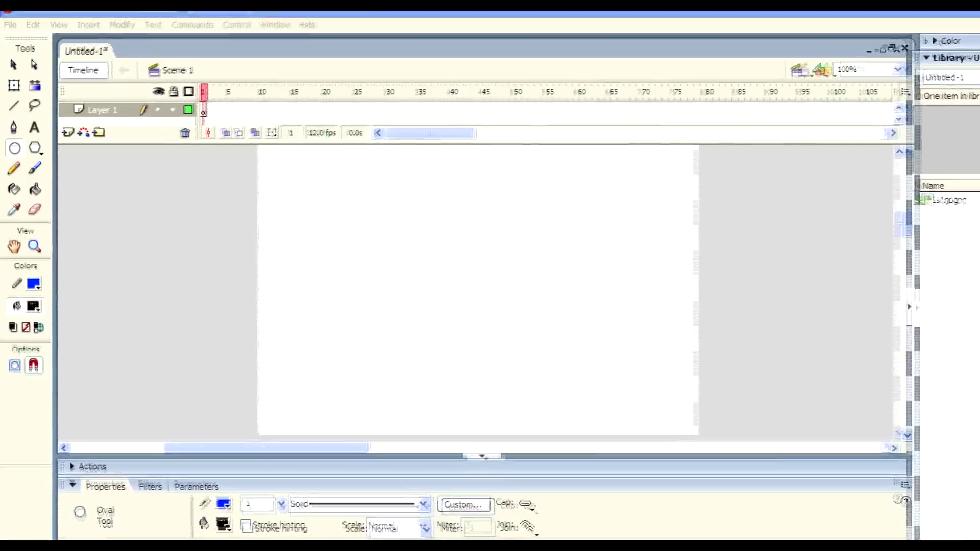
{"action": "type", "text": "o"}
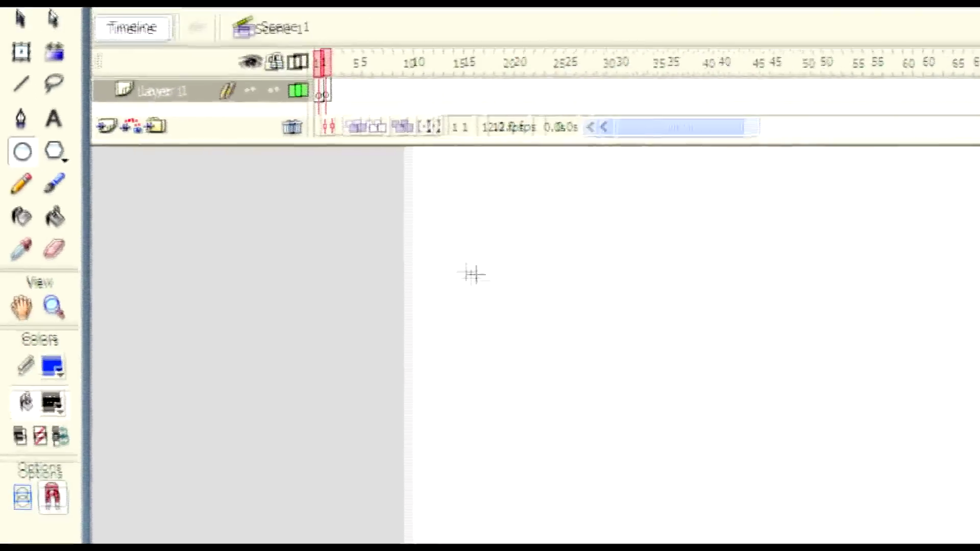
Draw a bitmap-filled oval, undo it, and set the fill colour to solid black
{"action": "left_click_drag", "start_coordinate": [269, 218], "coordinate": [346, 300]}
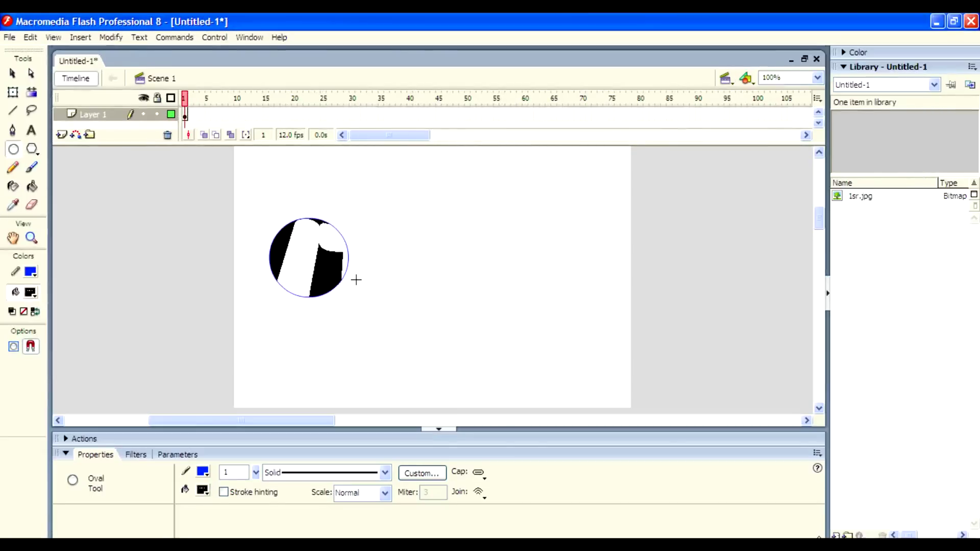
{"action": "key", "text": "ctrl+z"}
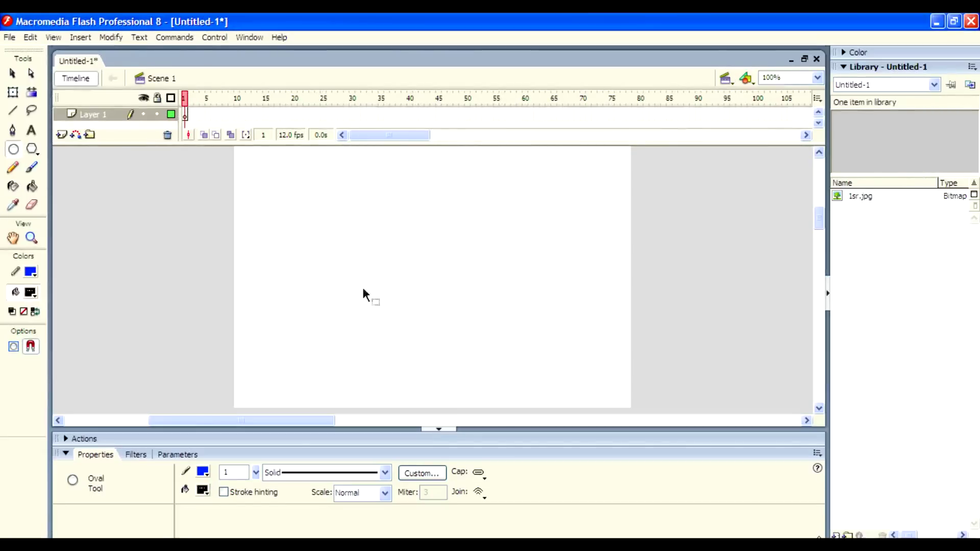
{"action": "left_click", "coordinate": [30, 292]}
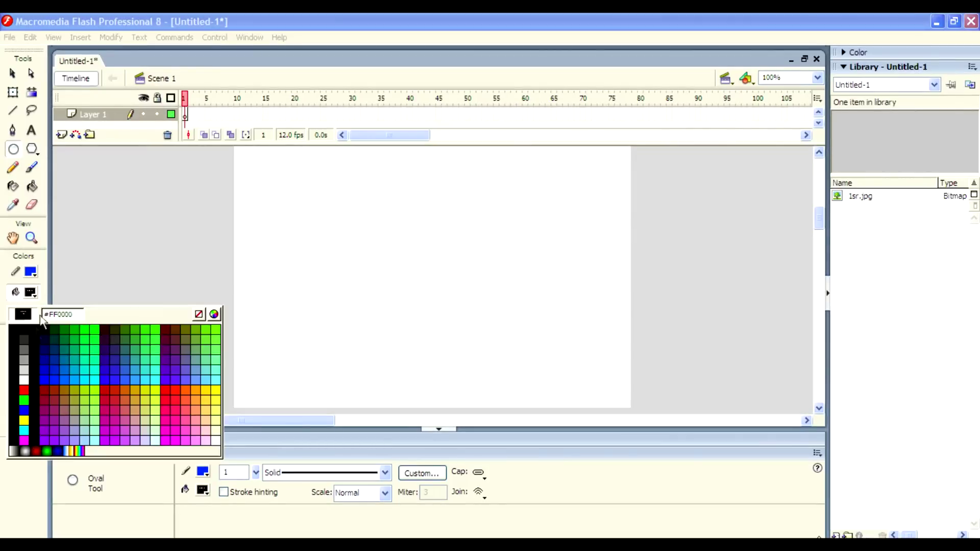
{"action": "left_click", "coordinate": [40, 314]}
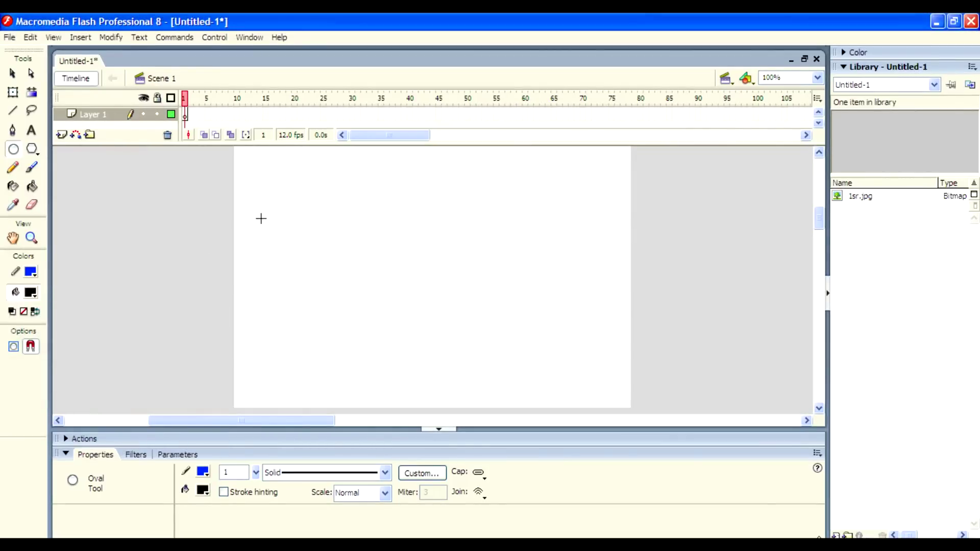
Draw a black oval and a tall black-filled rectangle, then undo the rectangle
{"action": "left_click_drag", "start_coordinate": [261, 219], "coordinate": [336, 302]}
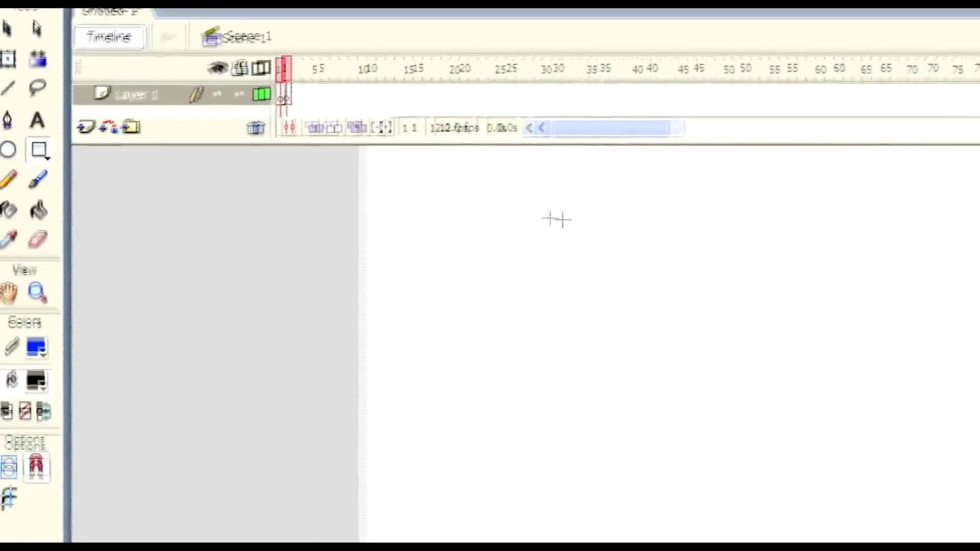
{"action": "left_click_drag", "start_coordinate": [352, 187], "coordinate": [515, 386]}
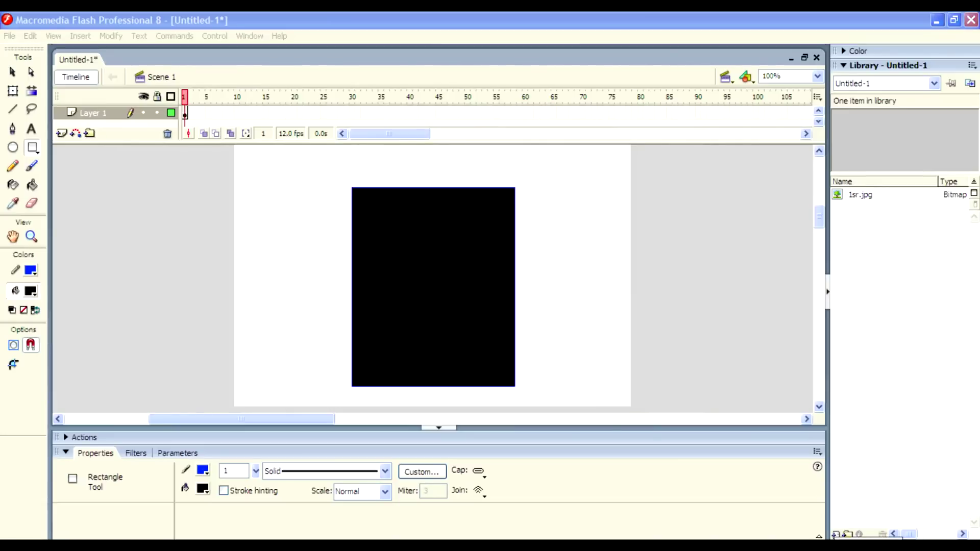
{"action": "key", "text": "ctrl+z"}
Sketch a freehand oval head and a right eye with the Pencil (Y)
{"action": "key", "text": "y"}
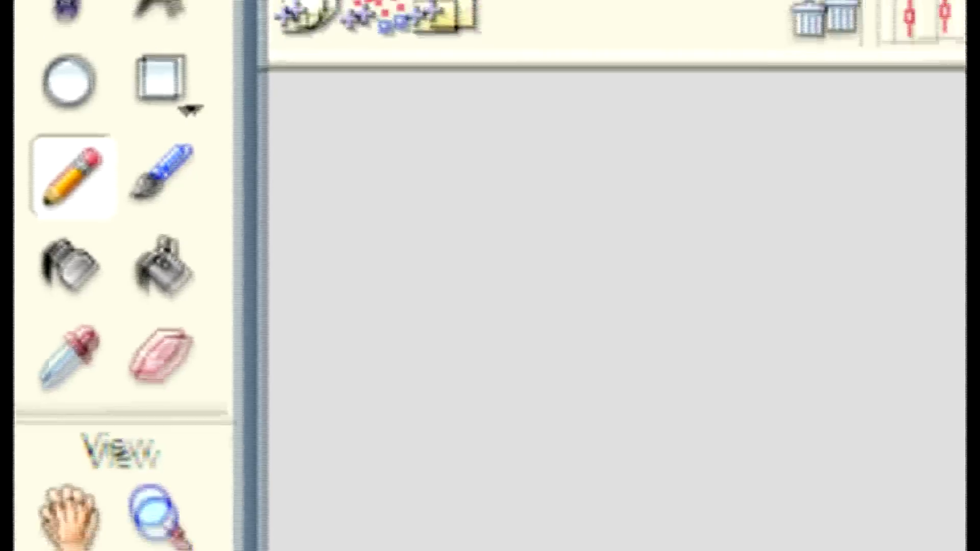
{"action": "mouse_move", "coordinate": [566, 232]}
{"action": "left_mouse_down"}
{"action": "mouse_move", "coordinate": [553, 292]}
{"action": "mouse_move", "coordinate": [623, 305]}
{"action": "mouse_move", "coordinate": [613, 230]}
{"action": "left_mouse_up"}
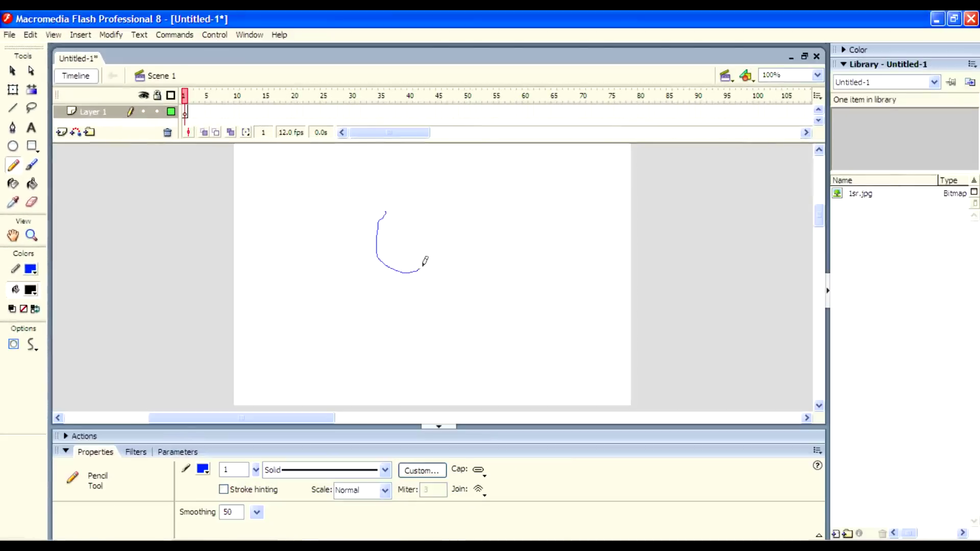
{"action": "left_click_drag", "start_coordinate": [386, 208], "coordinate": [385, 207]}
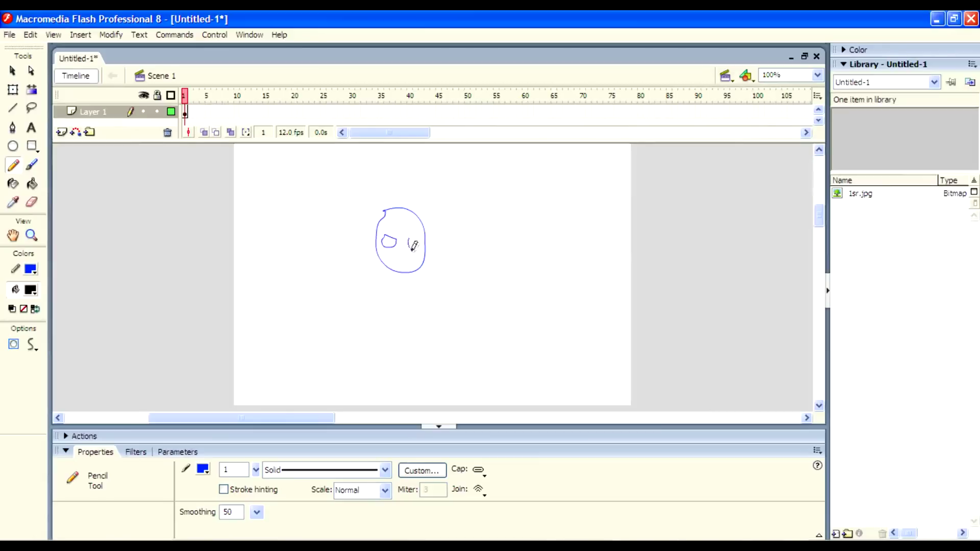
{"action": "left_click_drag", "start_coordinate": [412, 236], "coordinate": [419, 242]}
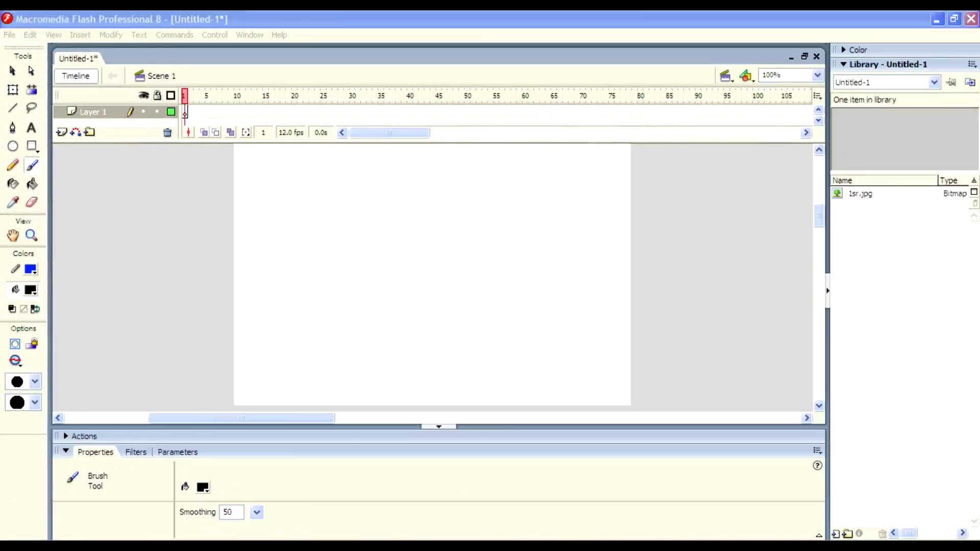
Paint the black brush strokes spelling MTUT, including both T stems and crossbars
{"action": "mouse_move", "coordinate": [336, 229]}
{"action": "left_mouse_down"}
{"action": "mouse_move", "coordinate": [306, 293]}
{"action": "mouse_move", "coordinate": [350, 256]}
{"action": "mouse_move", "coordinate": [363, 281]}
{"action": "mouse_move", "coordinate": [380, 238]}
{"action": "mouse_move", "coordinate": [400, 258]}
{"action": "mouse_move", "coordinate": [406, 289]}
{"action": "left_mouse_up"}
{"action": "left_click_drag", "start_coordinate": [435, 259], "coordinate": [435, 301]}
{"action": "mouse_move", "coordinate": [416, 262]}
{"action": "left_mouse_down"}
{"action": "mouse_move", "coordinate": [458, 266]}
{"action": "mouse_move", "coordinate": [466, 293]}
{"action": "mouse_move", "coordinate": [493, 258]}
{"action": "mouse_move", "coordinate": [499, 299]}
{"action": "left_mouse_up"}
{"action": "mouse_move", "coordinate": [485, 245]}
{"action": "left_mouse_down"}
{"action": "mouse_move", "coordinate": [525, 257]}
{"action": "mouse_move", "coordinate": [516, 271]}
{"action": "mouse_move", "coordinate": [520, 295]}
{"action": "left_mouse_up"}
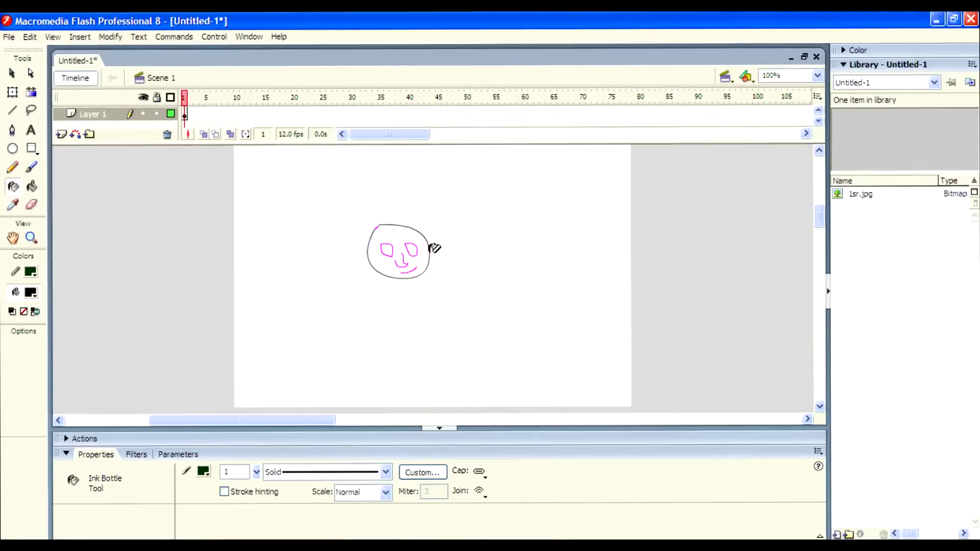
Recolour the magenta eye, nose and mouth strokes dark with the Ink Bottle
{"action": "left_click", "coordinate": [393, 247]}
{"action": "left_click", "coordinate": [405, 262]}
{"action": "left_click", "coordinate": [411, 269]}
{"action": "left_click", "coordinate": [404, 255]}
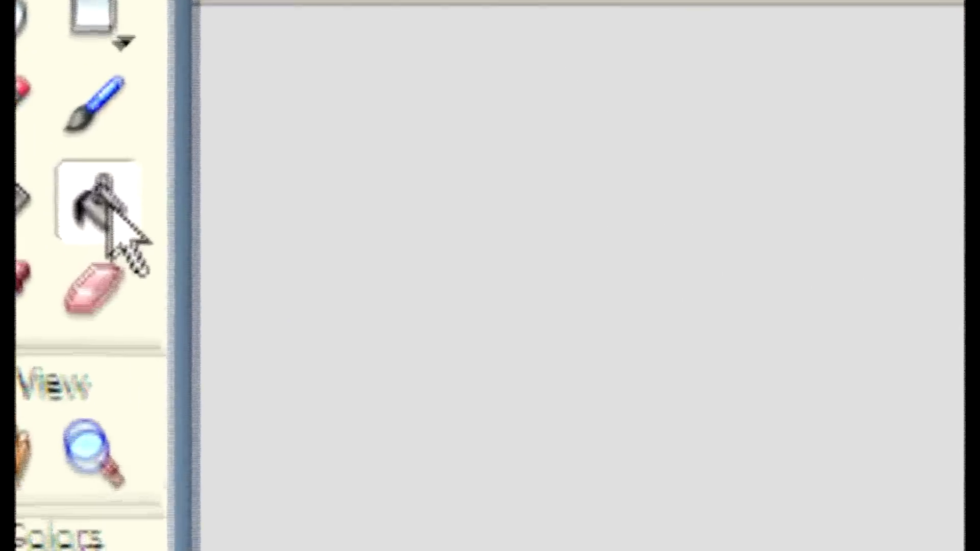
Fill both eyes black, then fill the whole face green with the Paint Bucket
{"action": "left_click", "coordinate": [108, 207]}
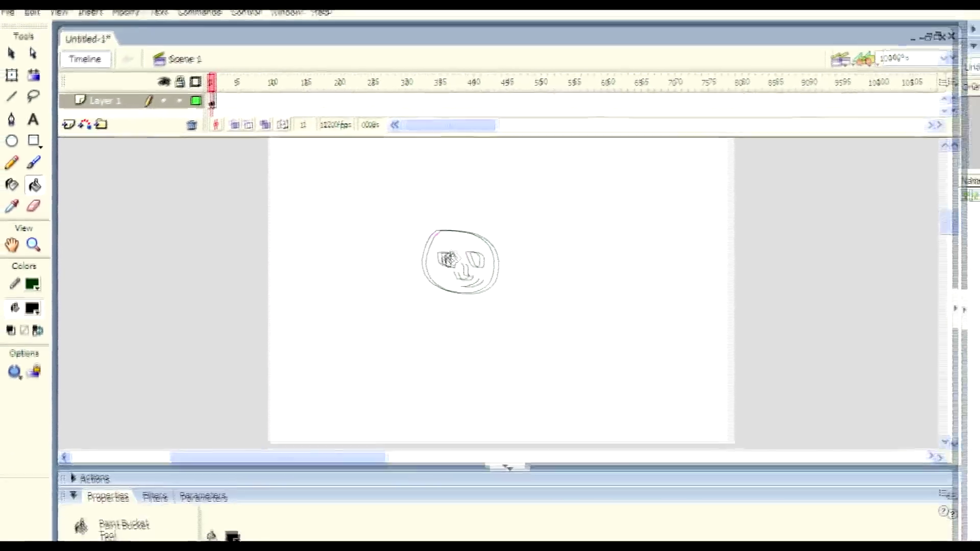
{"action": "left_click", "coordinate": [446, 259]}
{"action": "left_click", "coordinate": [475, 261]}
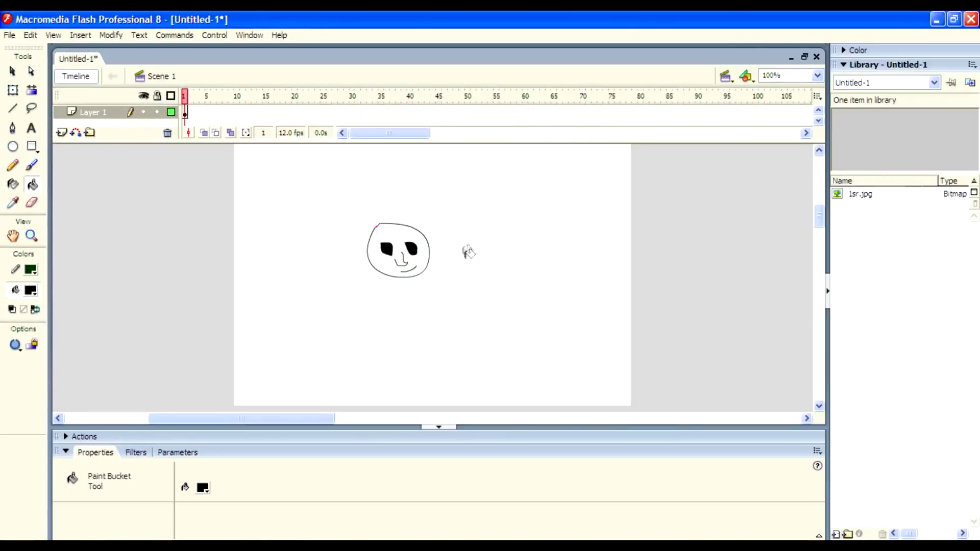
{"action": "left_click", "coordinate": [203, 488]}
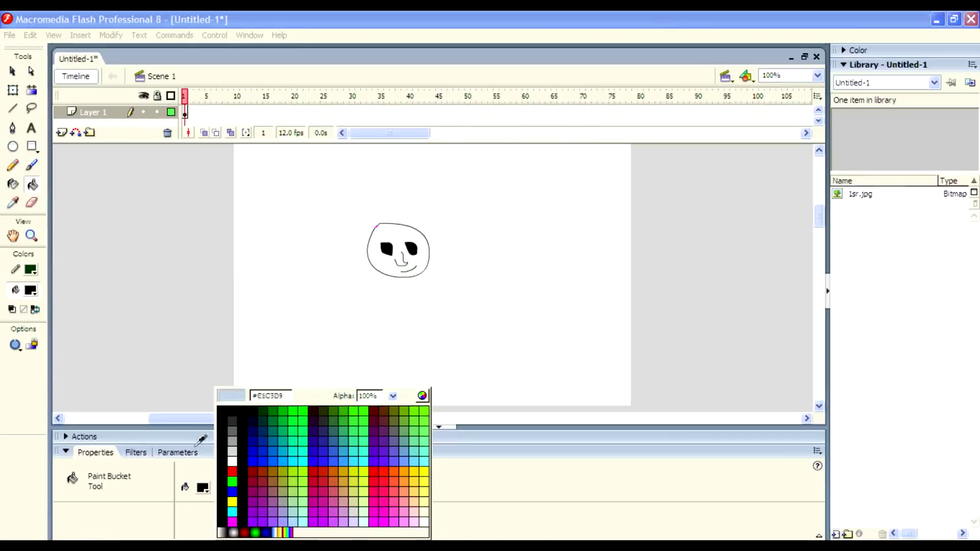
{"action": "left_click", "coordinate": [290, 415]}
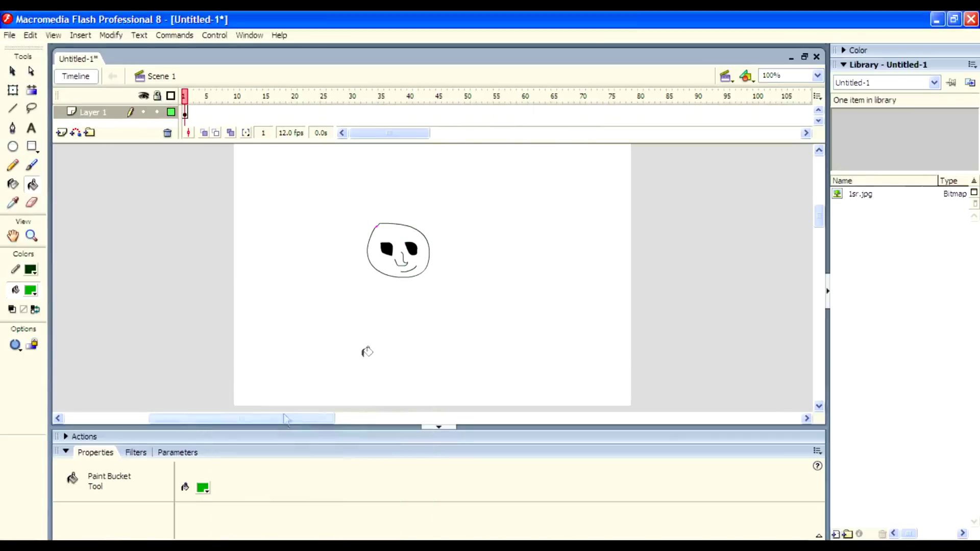
{"action": "left_click", "coordinate": [407, 235]}
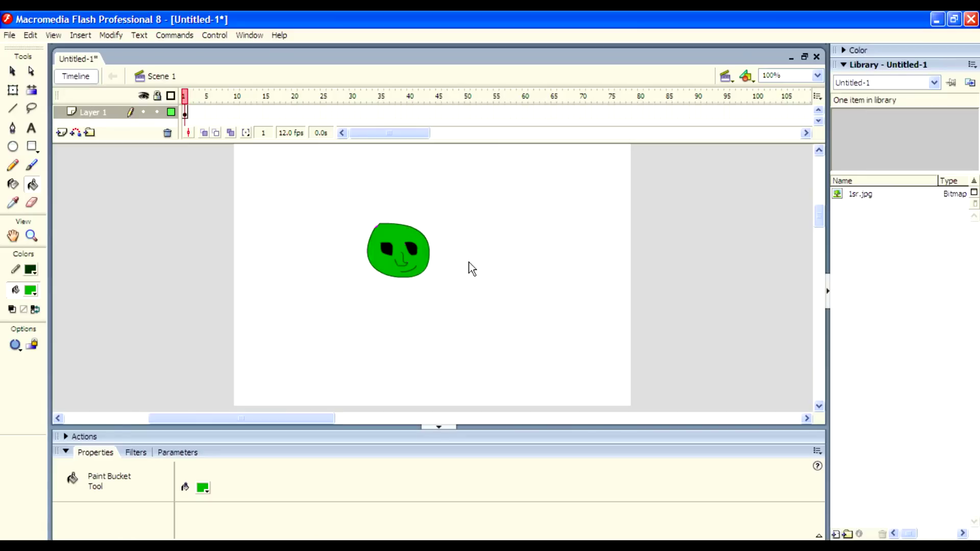
{"action": "left_click", "coordinate": [13, 203]}
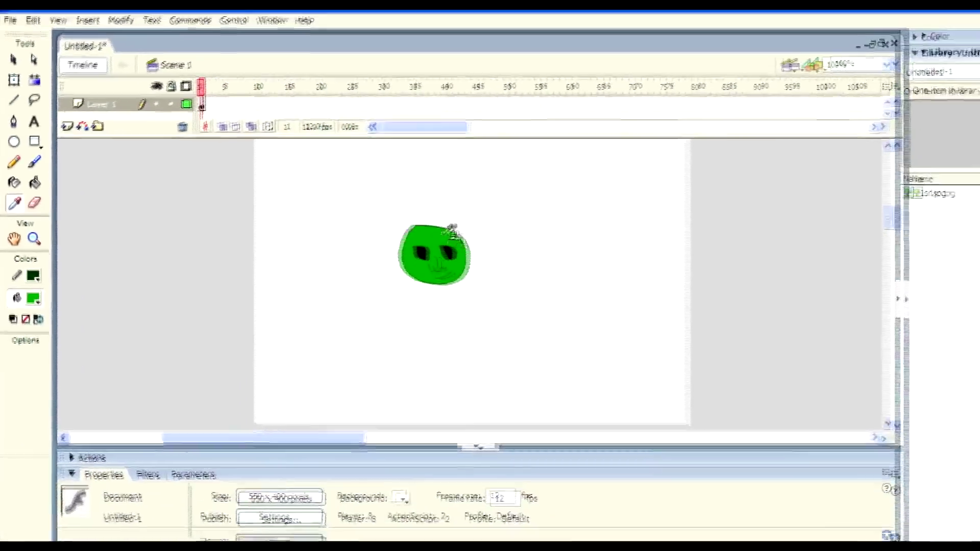
{"action": "left_click", "coordinate": [617, 243]}
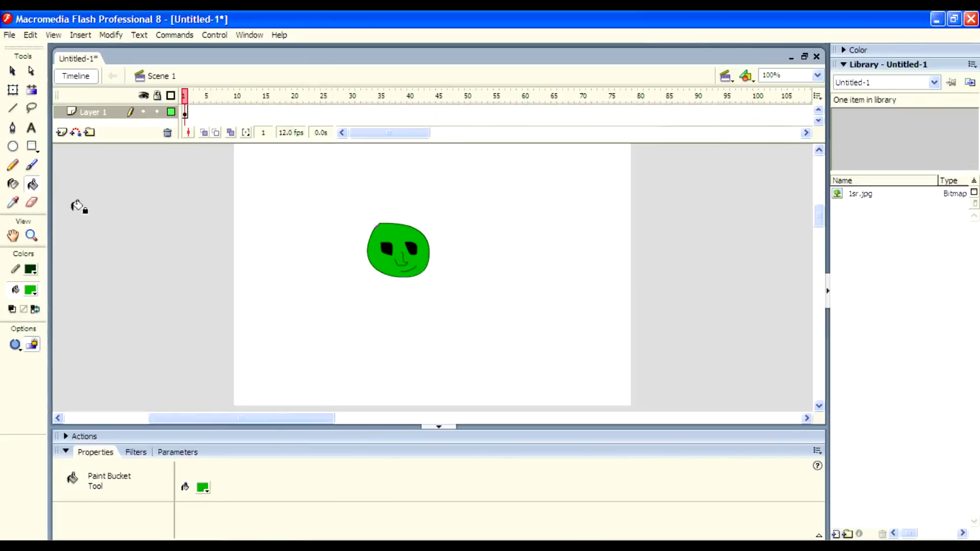
{"action": "left_click", "coordinate": [31, 167]}
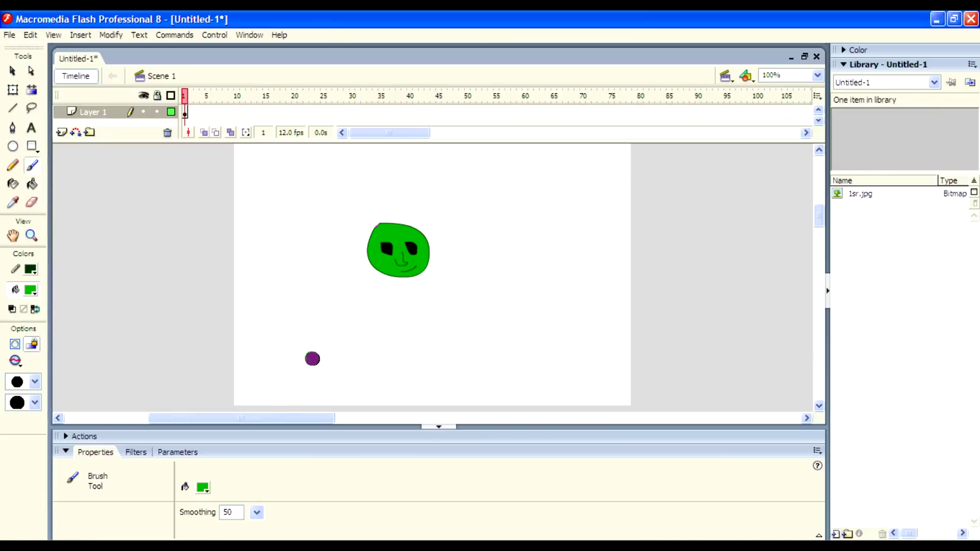
{"action": "mouse_move", "coordinate": [312, 358]}
{"action": "left_mouse_down"}
{"action": "mouse_move", "coordinate": [340, 380]}
{"action": "mouse_move", "coordinate": [350, 350]}
{"action": "mouse_move", "coordinate": [391, 403]}
{"action": "left_mouse_up"}
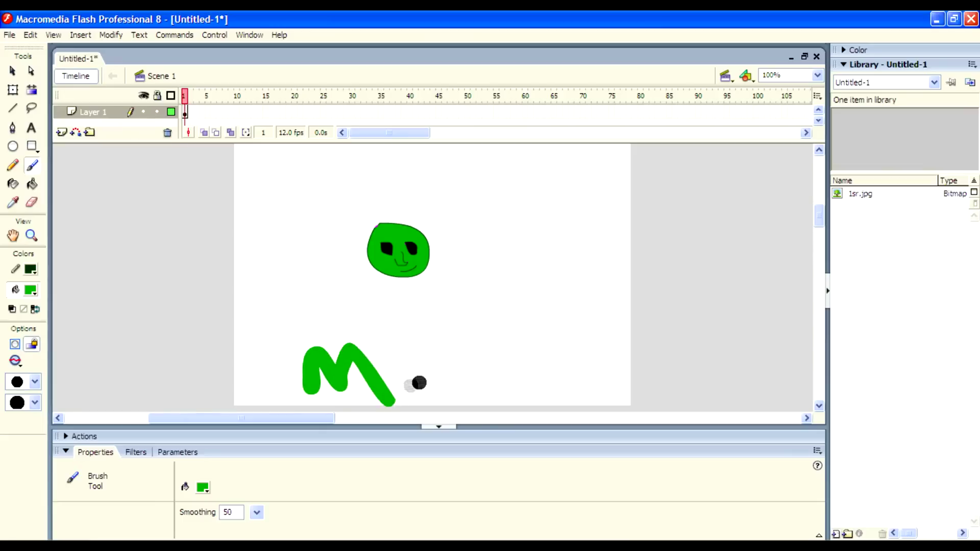
{"action": "mouse_move", "coordinate": [418, 374]}
{"action": "left_mouse_down"}
{"action": "mouse_move", "coordinate": [422, 403]}
{"action": "mouse_move", "coordinate": [452, 366]}
{"action": "mouse_move", "coordinate": [459, 395]}
{"action": "mouse_move", "coordinate": [524, 371]}
{"action": "mouse_move", "coordinate": [546, 390]}
{"action": "mouse_move", "coordinate": [529, 408]}
{"action": "left_mouse_up"}
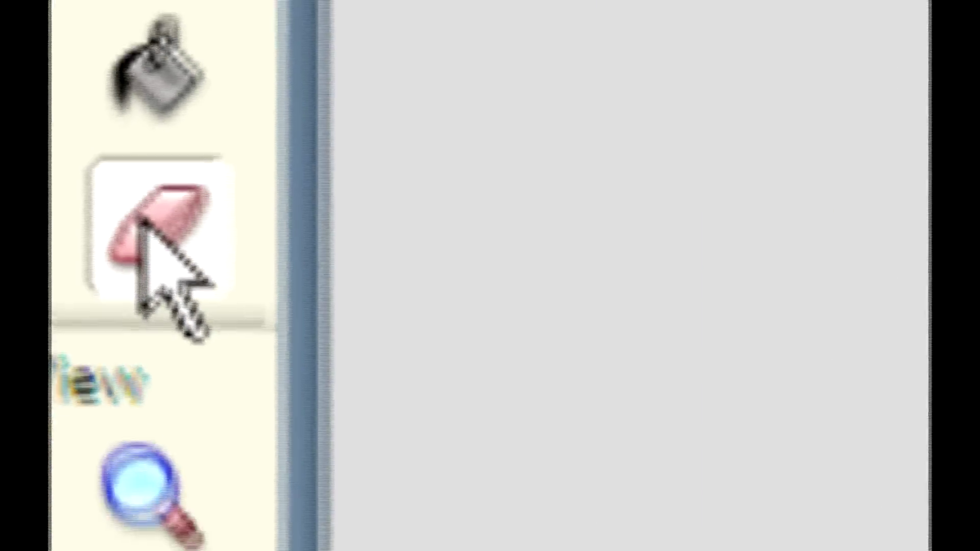
Erase a strip of green fill along the face's top edge with the Eraser
{"action": "left_click", "coordinate": [153, 225]}
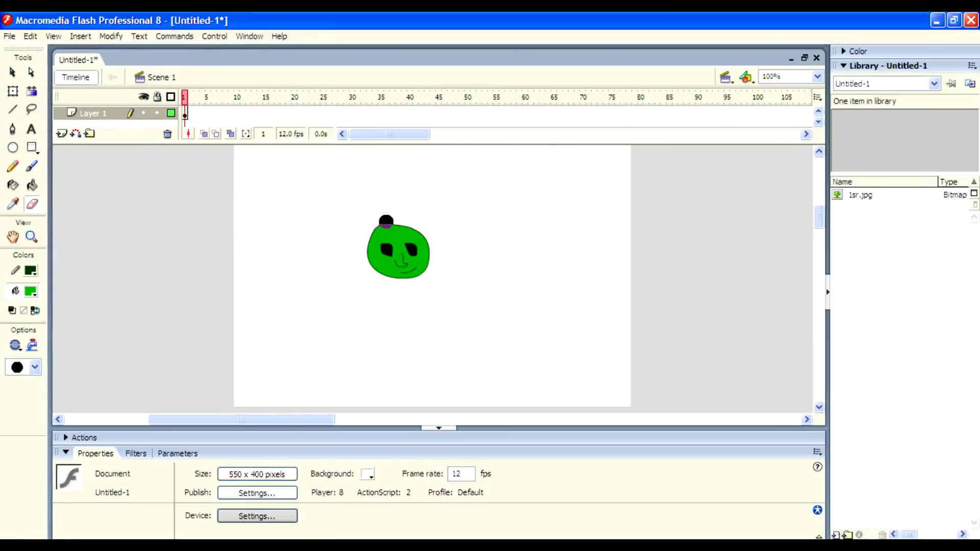
{"action": "mouse_move", "coordinate": [386, 221]}
{"action": "left_mouse_down"}
{"action": "mouse_move", "coordinate": [376, 225]}
{"action": "mouse_move", "coordinate": [406, 220]}
{"action": "left_mouse_up"}
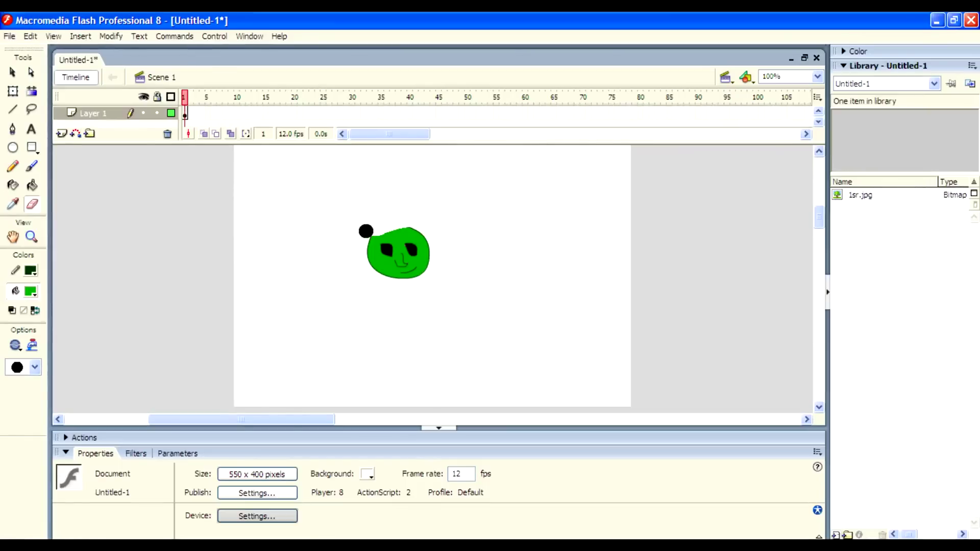